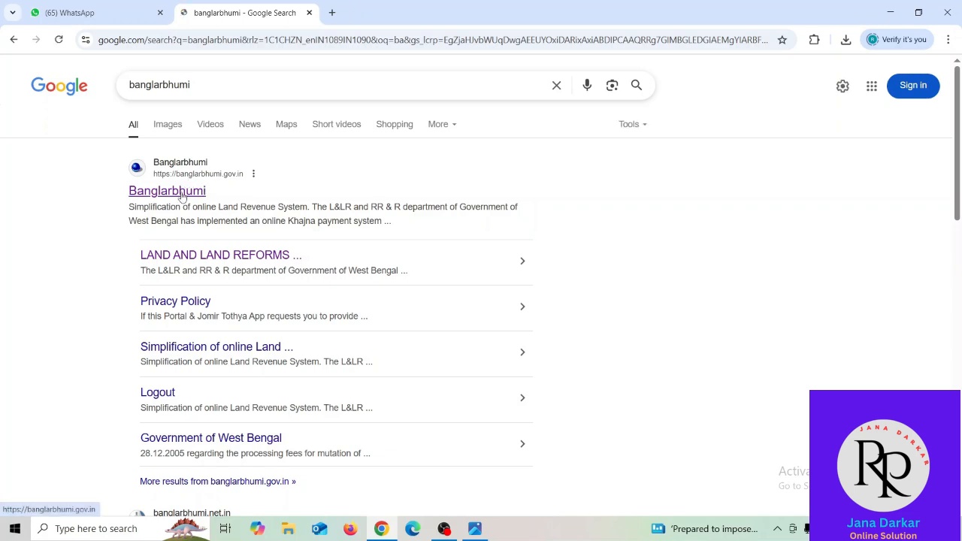
- Open the Banglarbhumi website from the search results, dismiss the land revenue notice and open Know Your Property
left_click(203, 191)
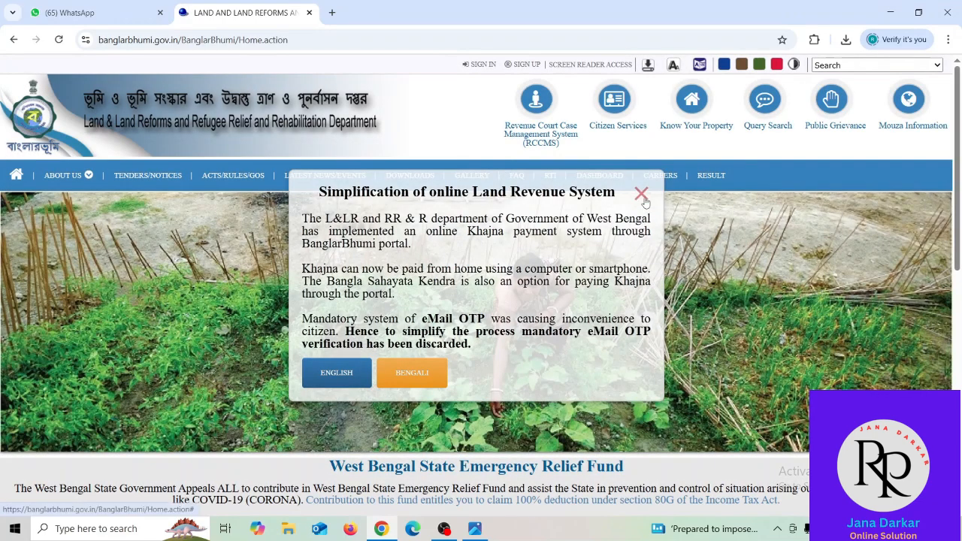
left_click(641, 194)
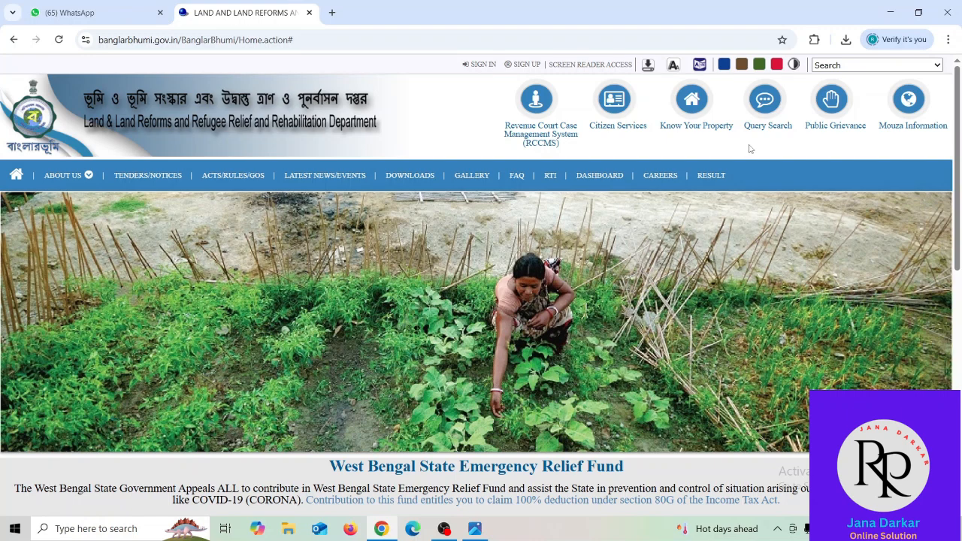
left_click(685, 129)
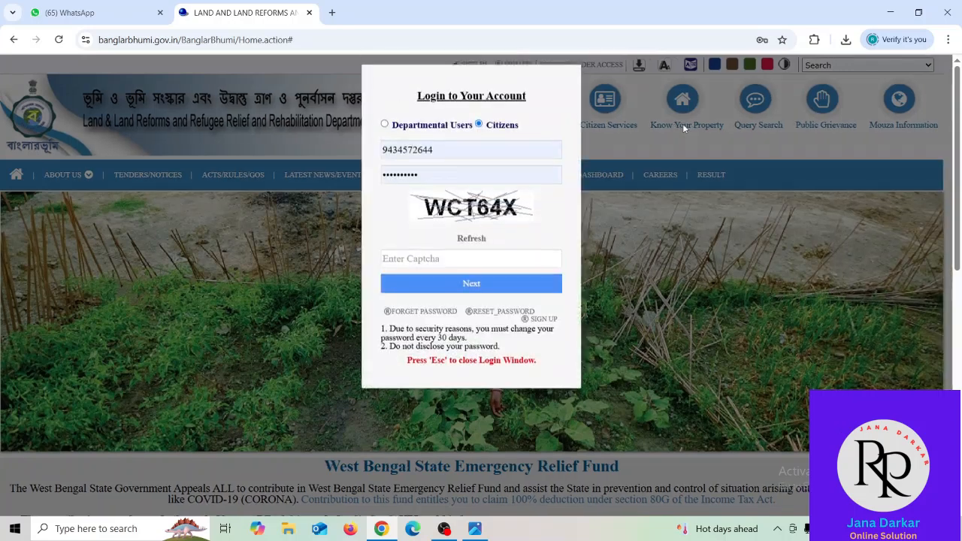
- Fill in the displayed captcha for the Citizens login and proceed to the OTP stage
left_click(444, 267)
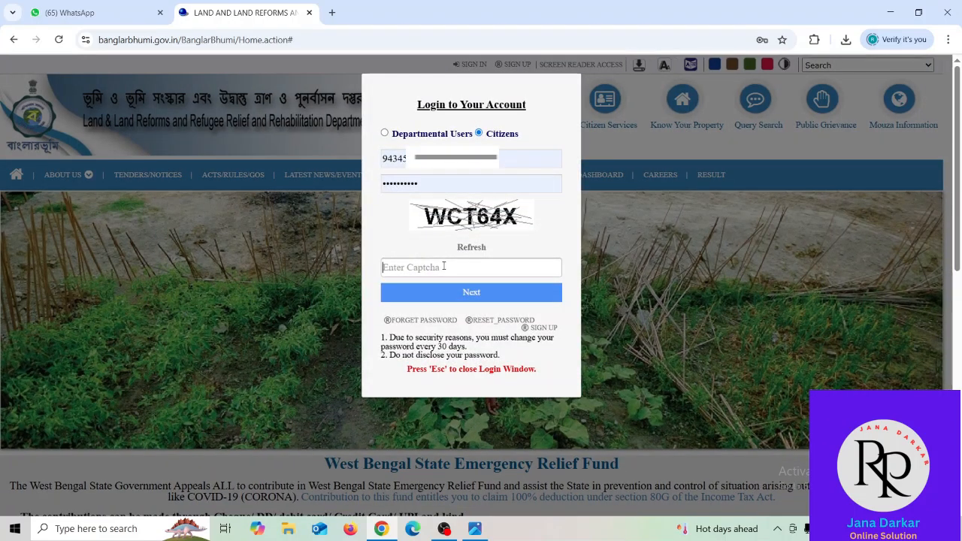
type("W")
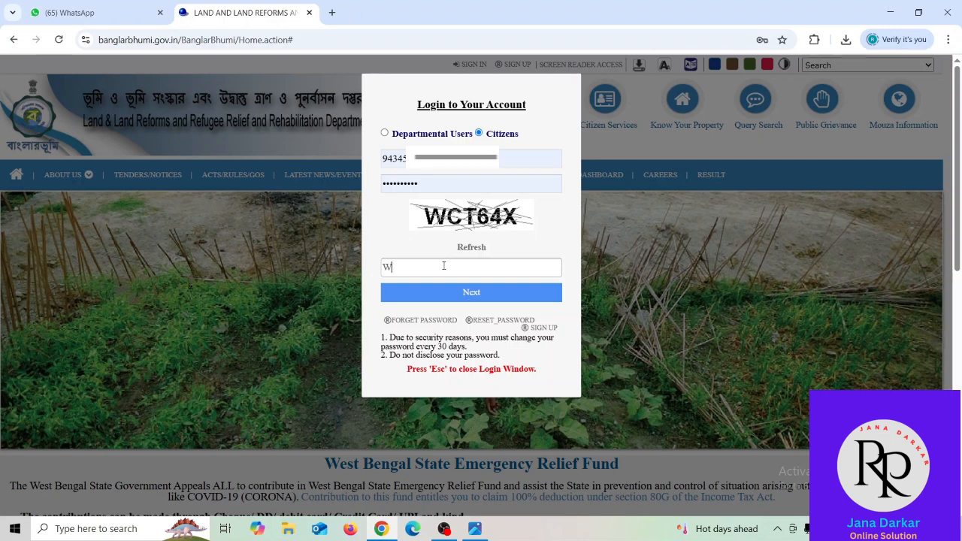
type("CT")
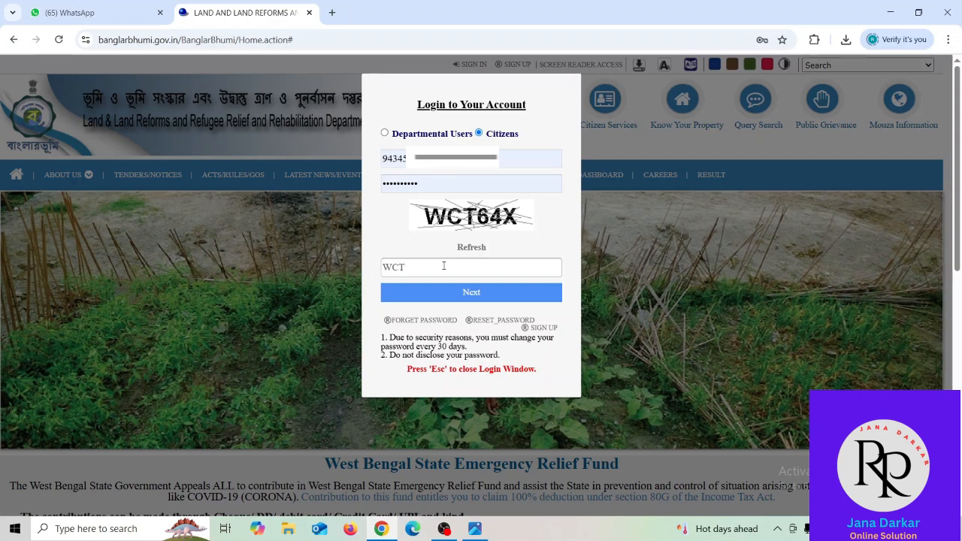
type("64")
type("X")
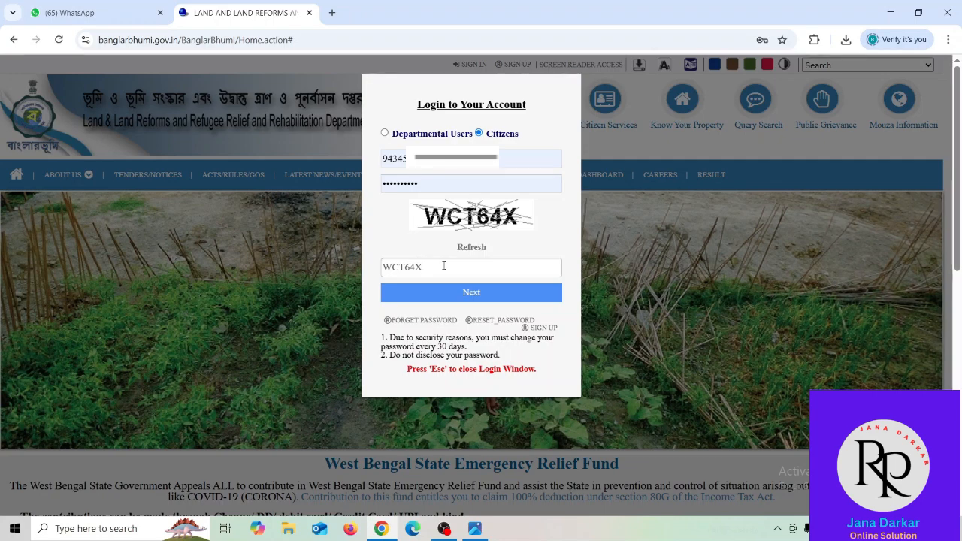
left_click(477, 294)
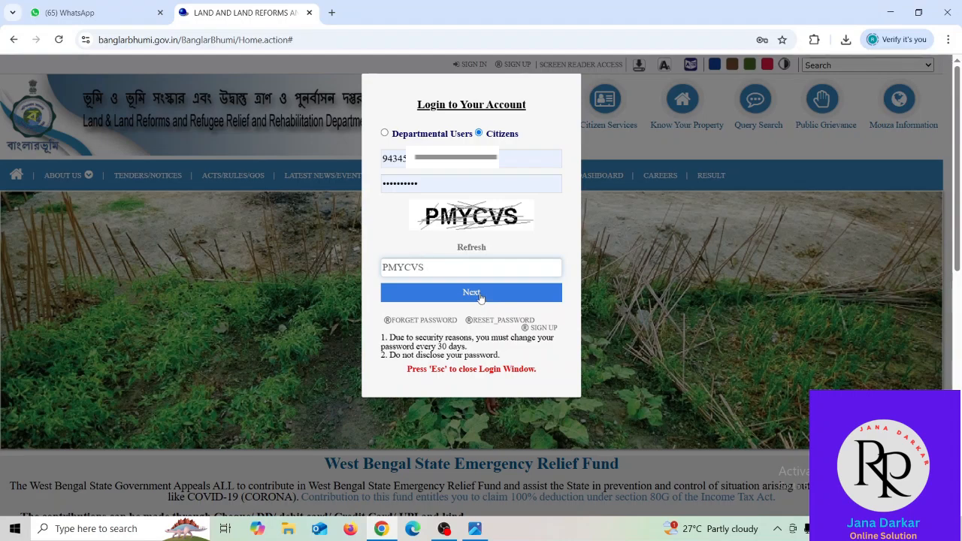
left_click(479, 295)
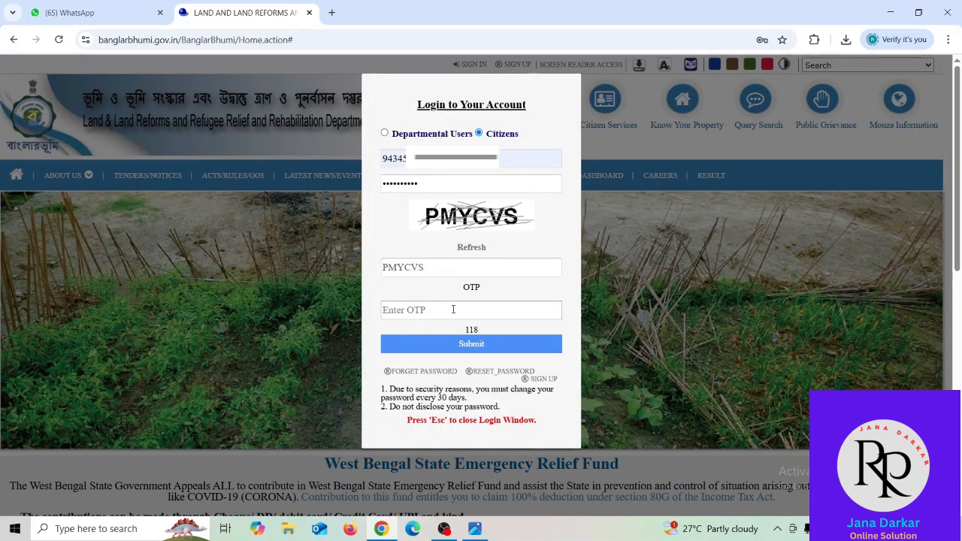
- Enter the OTP and submit the citizen login
left_click(453, 310)
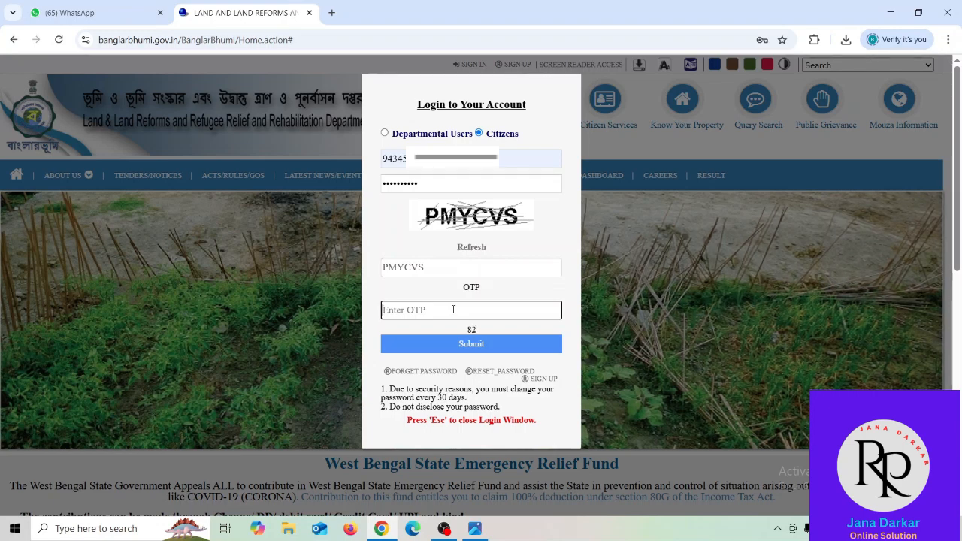
left_click(450, 344)
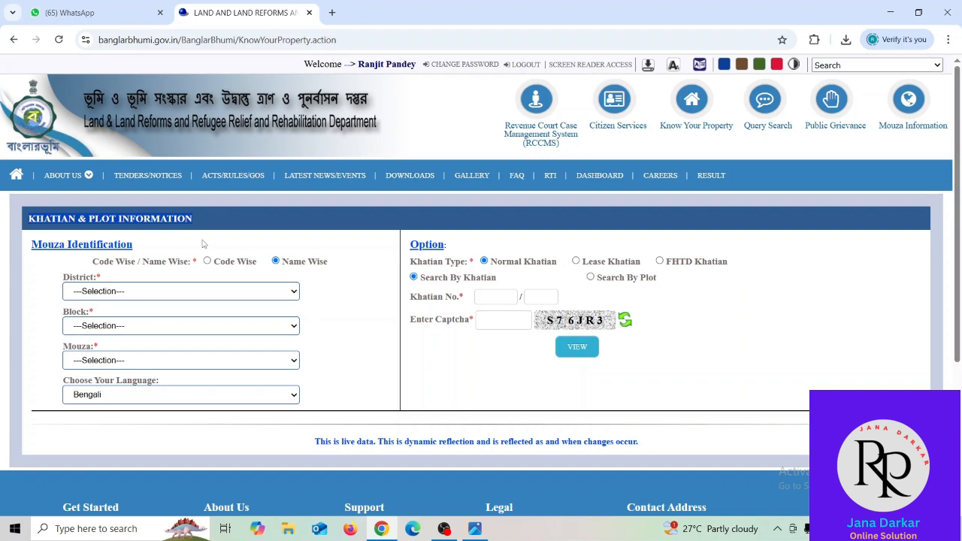
- Set mouza identification to Code Wise and choose district [09] MALDA and block [12] ENGLISHBAZAR
left_click(209, 261)
left_click(81, 292)
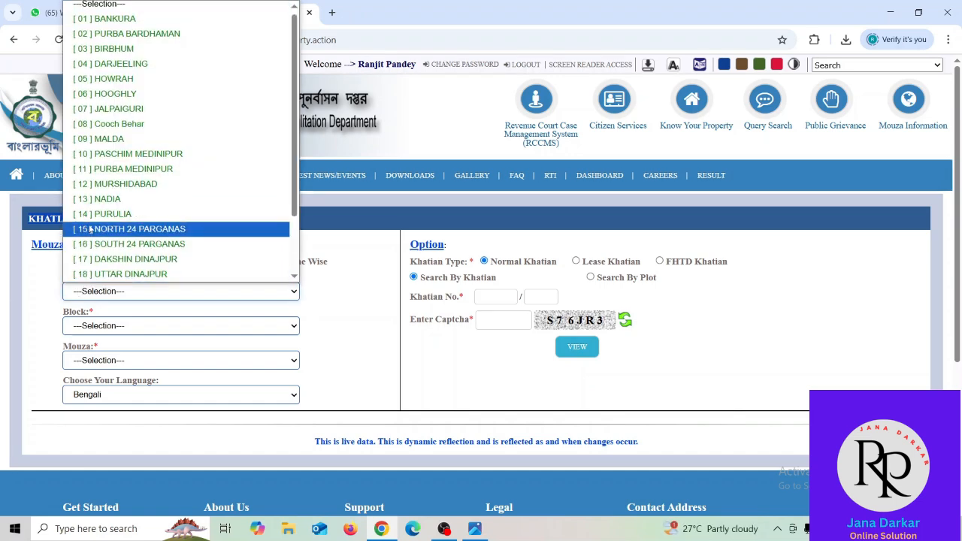
scroll(145, 192, "down", 2)
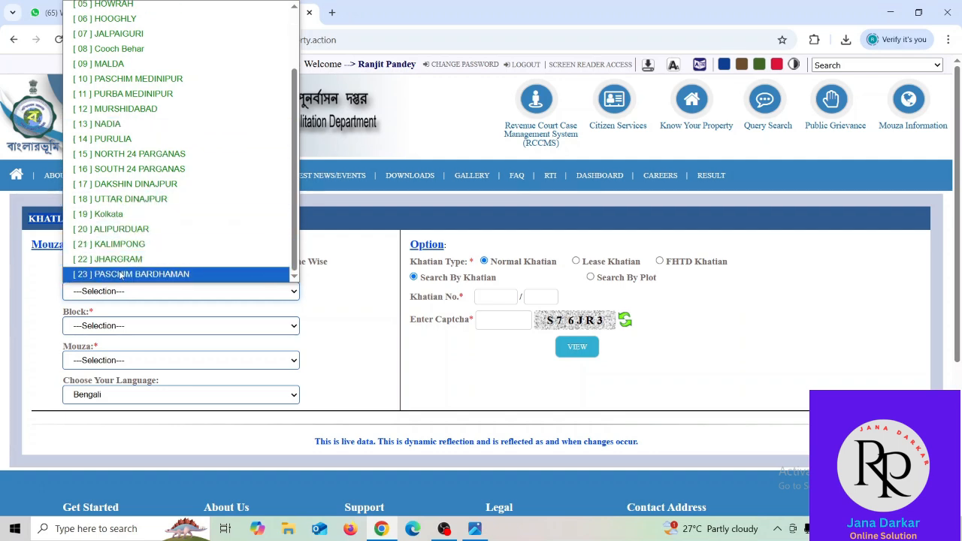
scroll(126, 237, "up", 1)
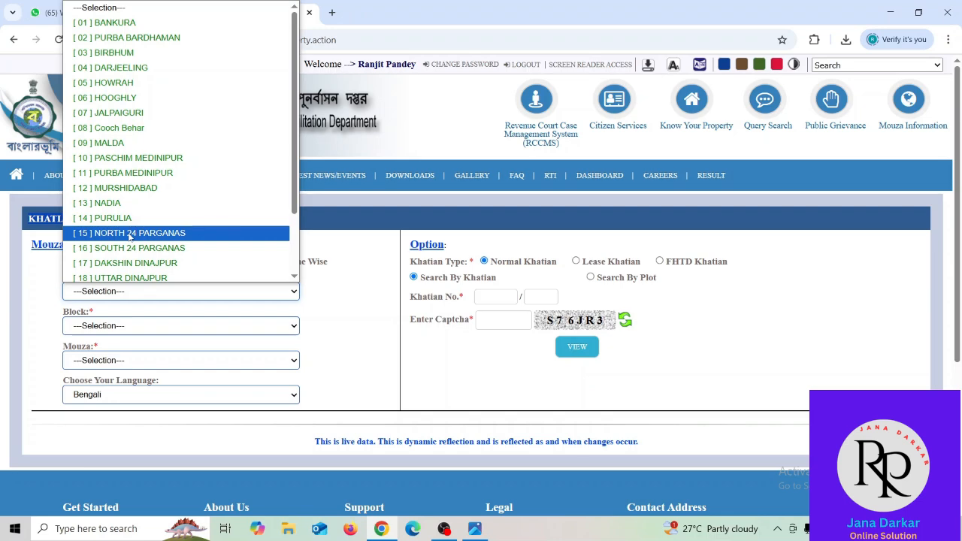
left_click(130, 143)
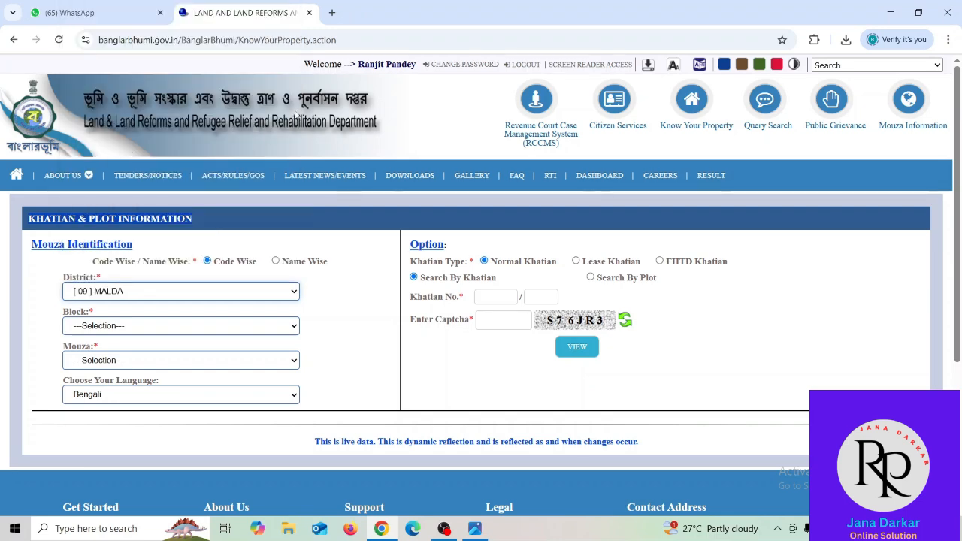
left_click(110, 326)
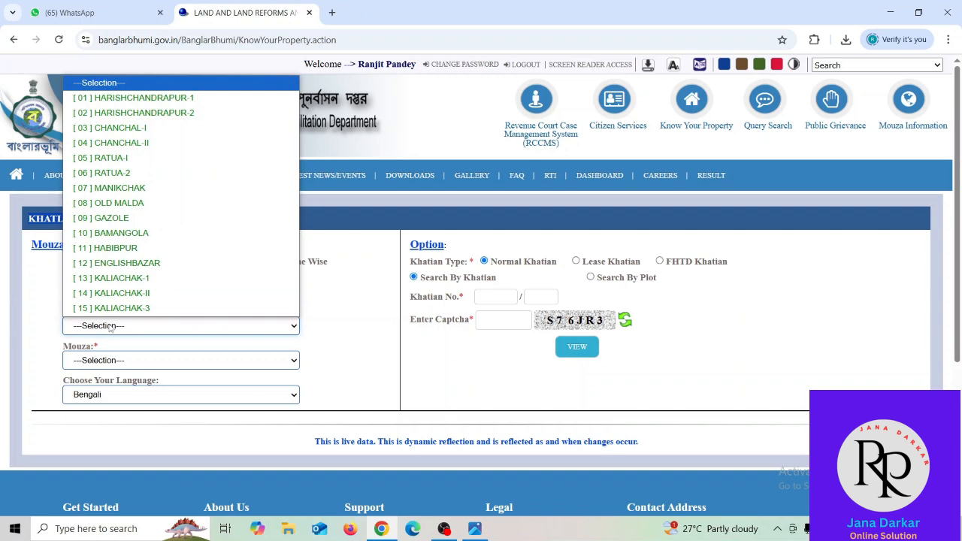
left_click(138, 264)
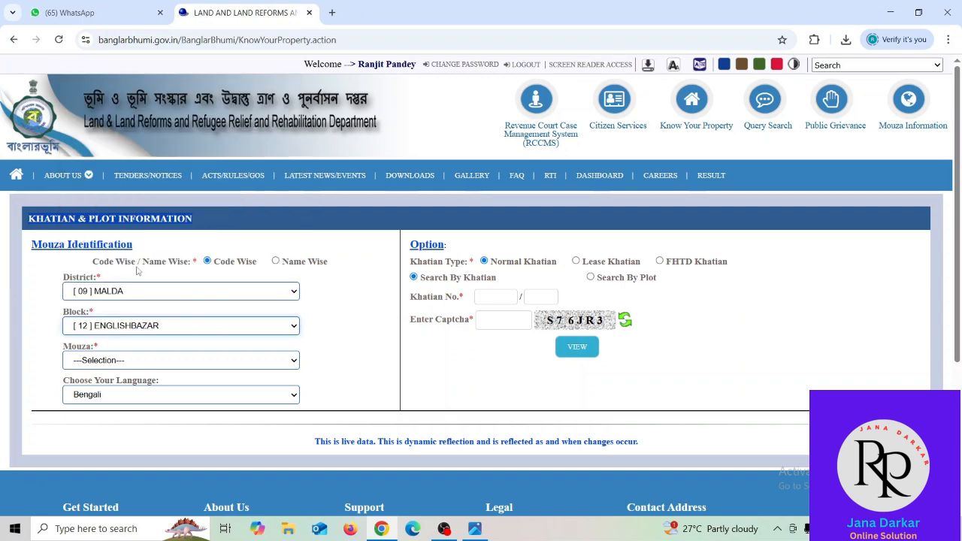
- Choose mouza [069] PIROJPUR and keep Bengali as the language
left_click(91, 360)
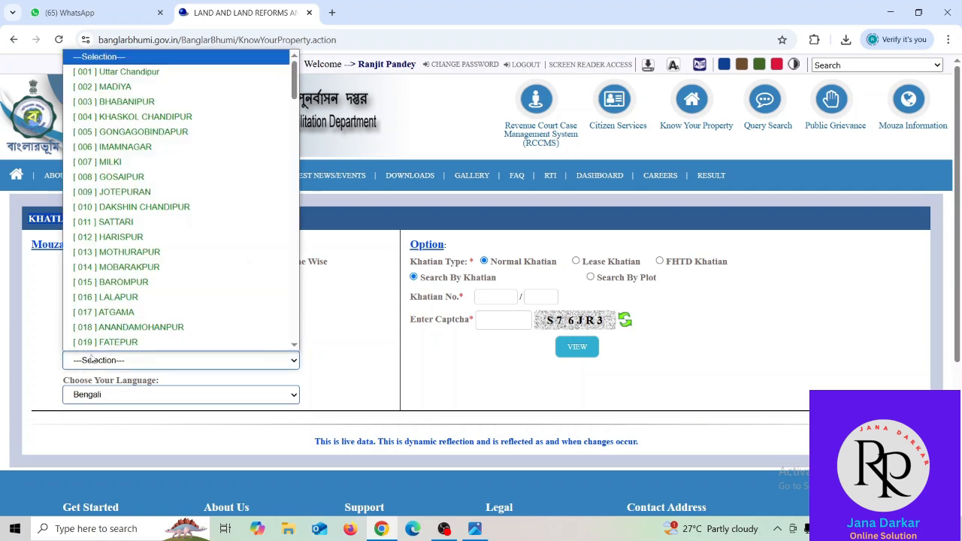
scroll(128, 259, "down", 5)
scroll(128, 259, "down", 7)
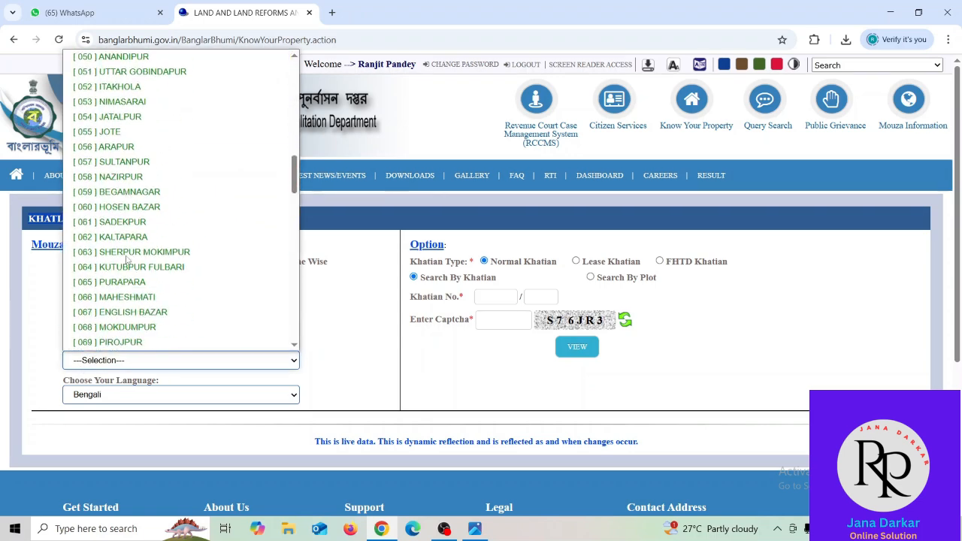
left_click(123, 217)
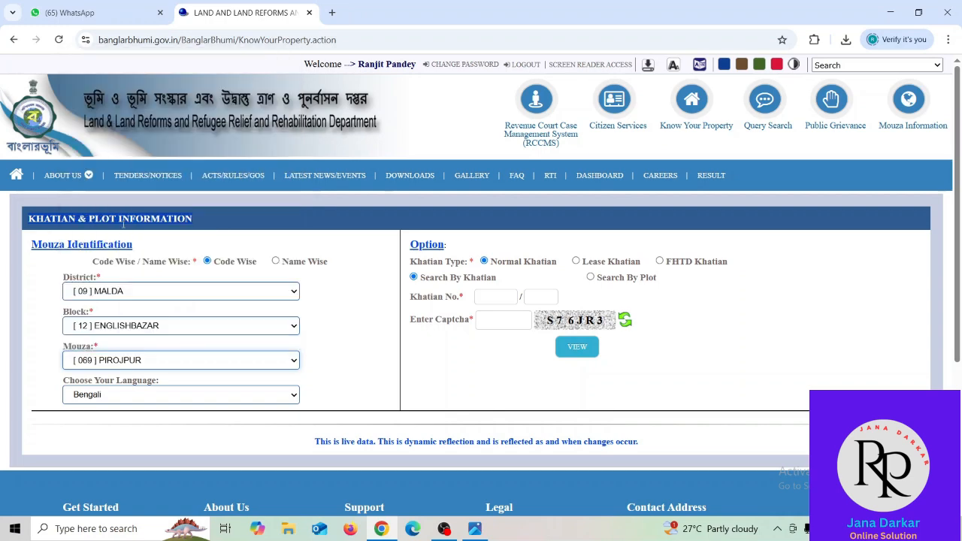
left_click(121, 399)
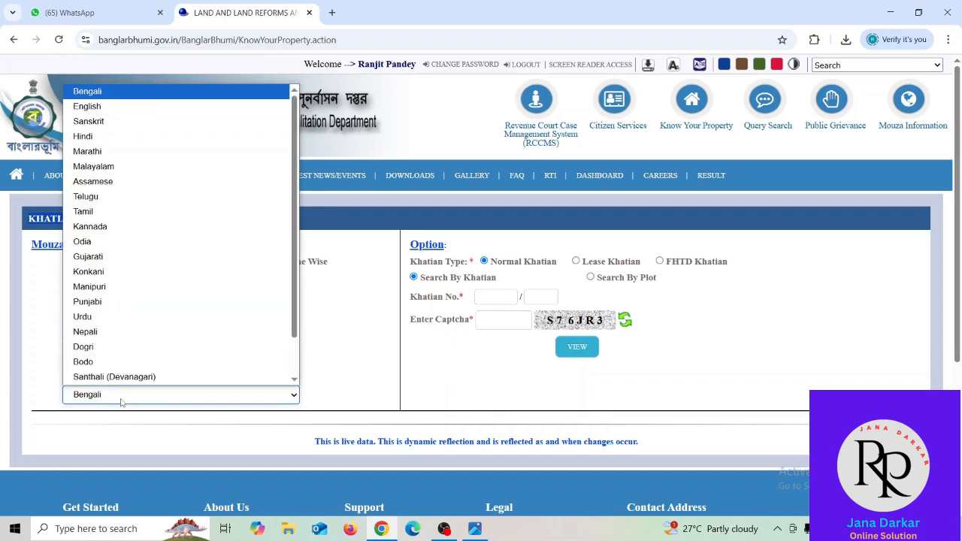
left_click(121, 401)
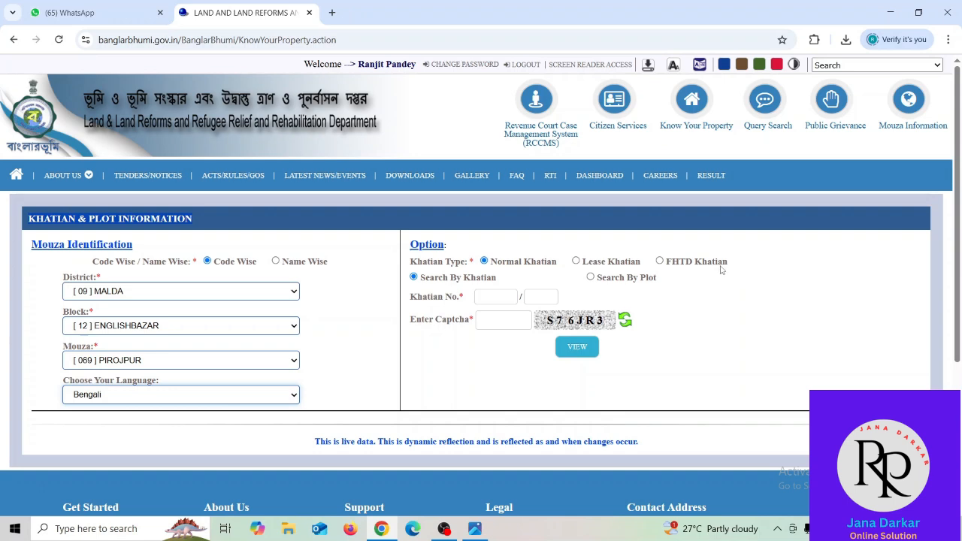
- Search by plot for plot number 380 under Normal Khatian, filling in the captcha and viewing the record
left_click(591, 277)
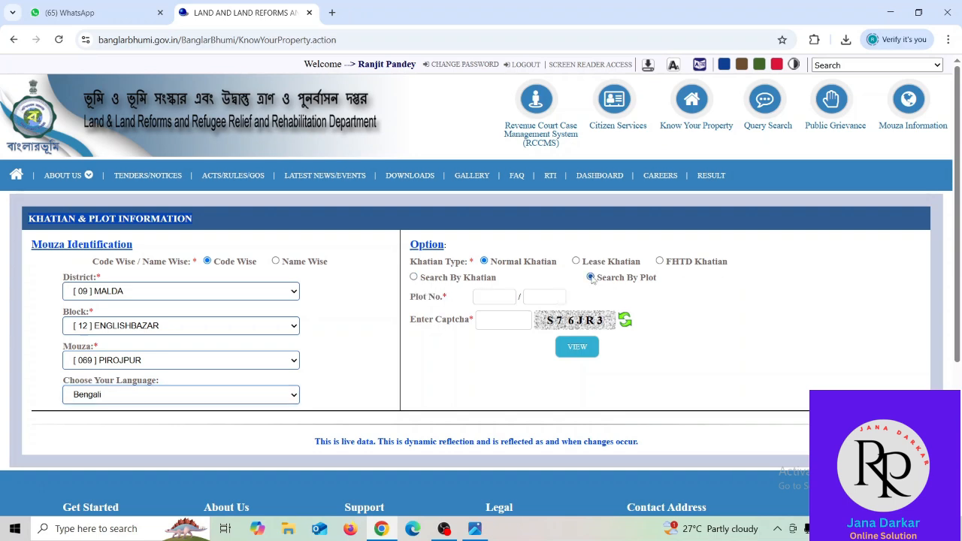
left_click(495, 297)
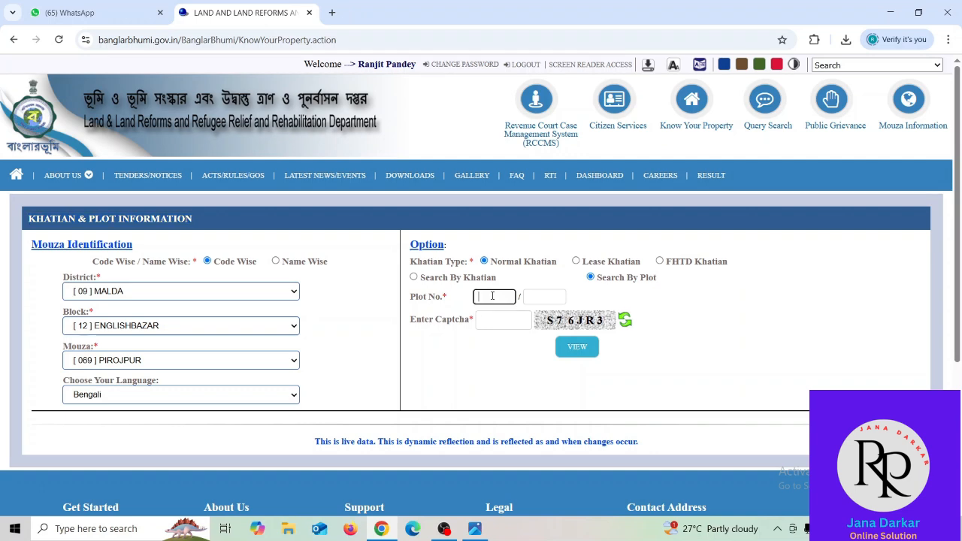
left_click(496, 324)
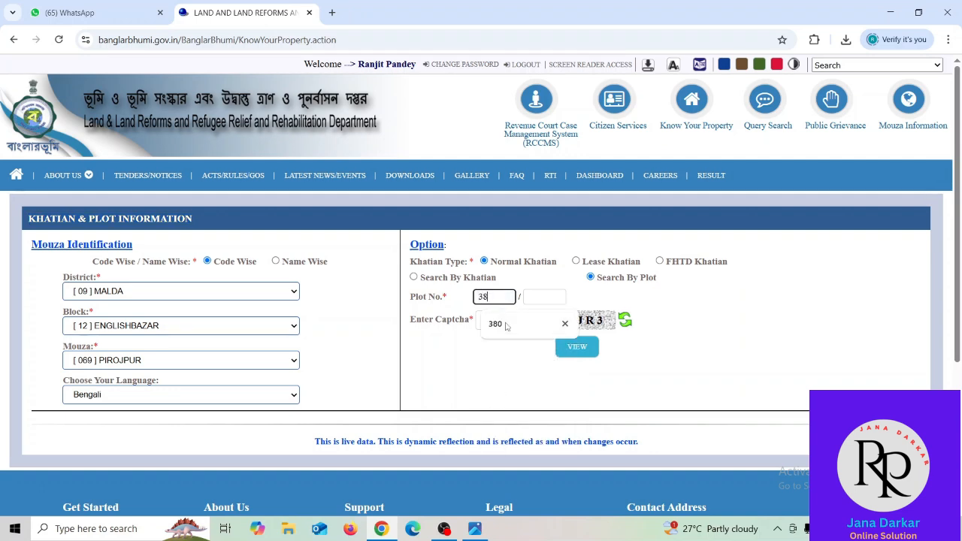
left_click(494, 319)
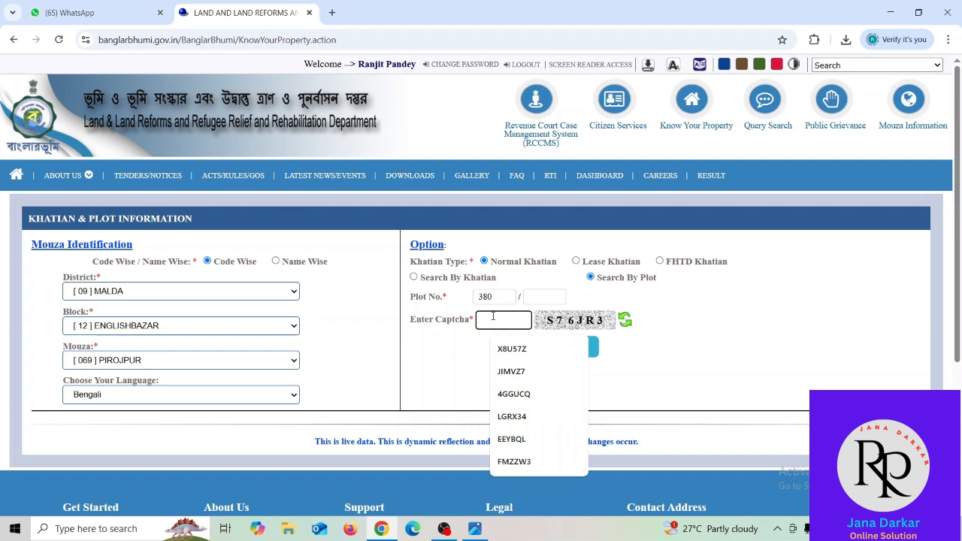
type("S76")
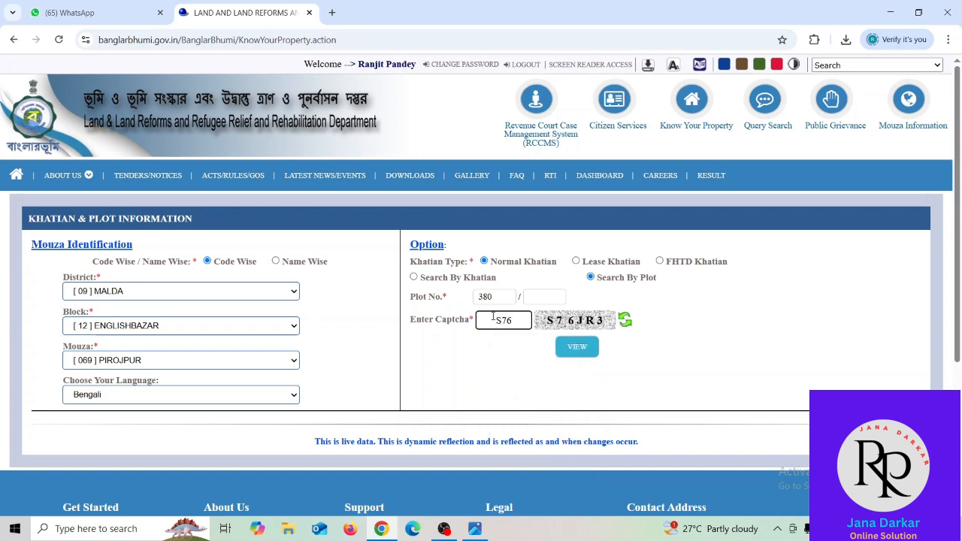
type("JR3")
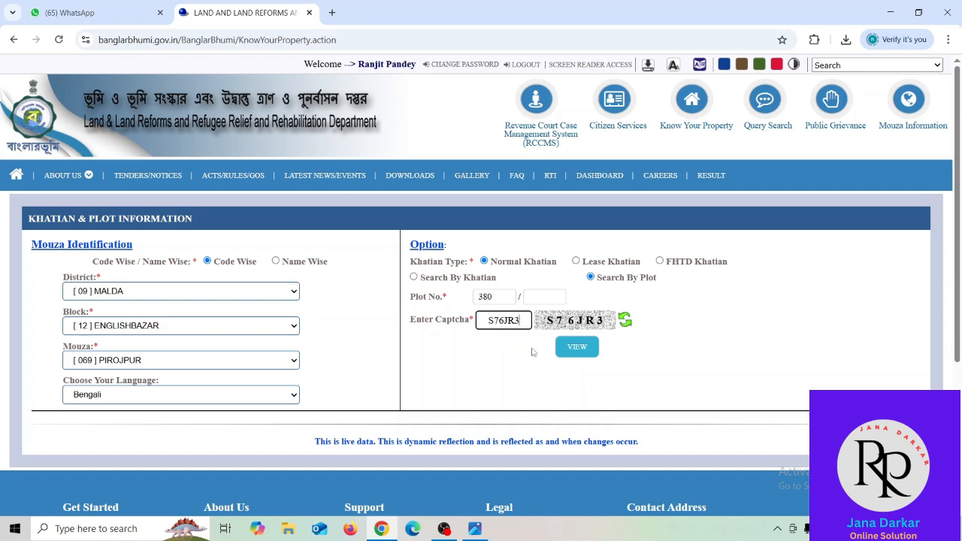
left_click(577, 351)
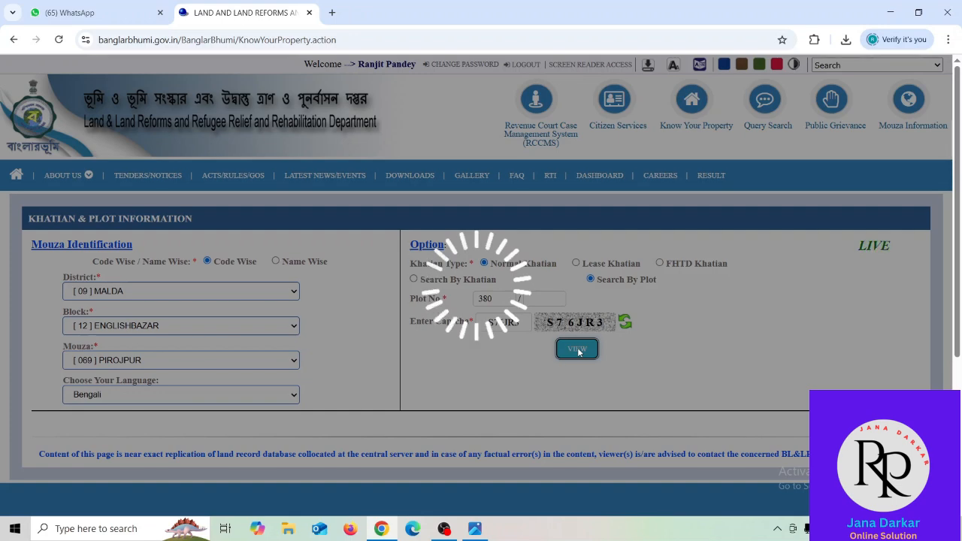
- Examine the plot's land record and look through its list of khatian holders and their shares
scroll(469, 299, "down", 2)
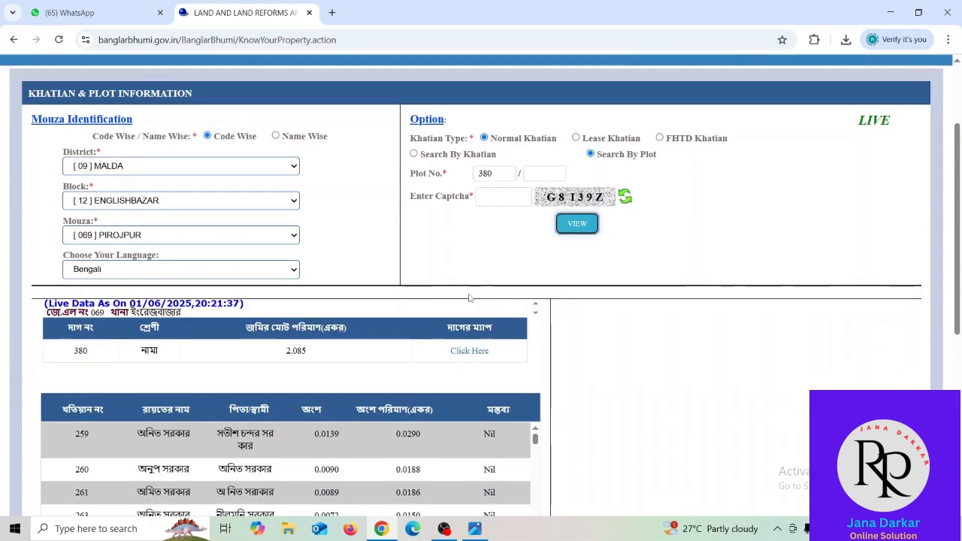
scroll(469, 299, "down", 2)
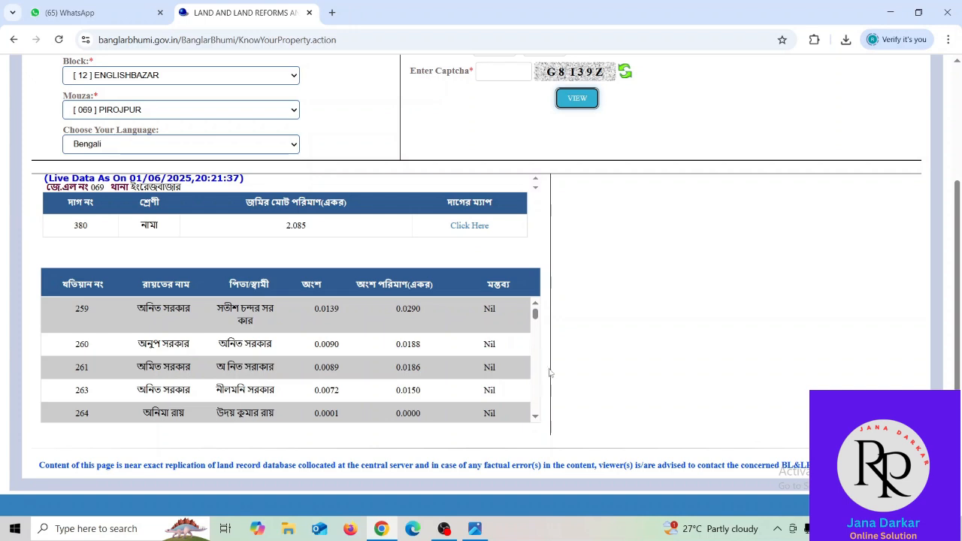
left_click_drag(535, 316, 533, 331)
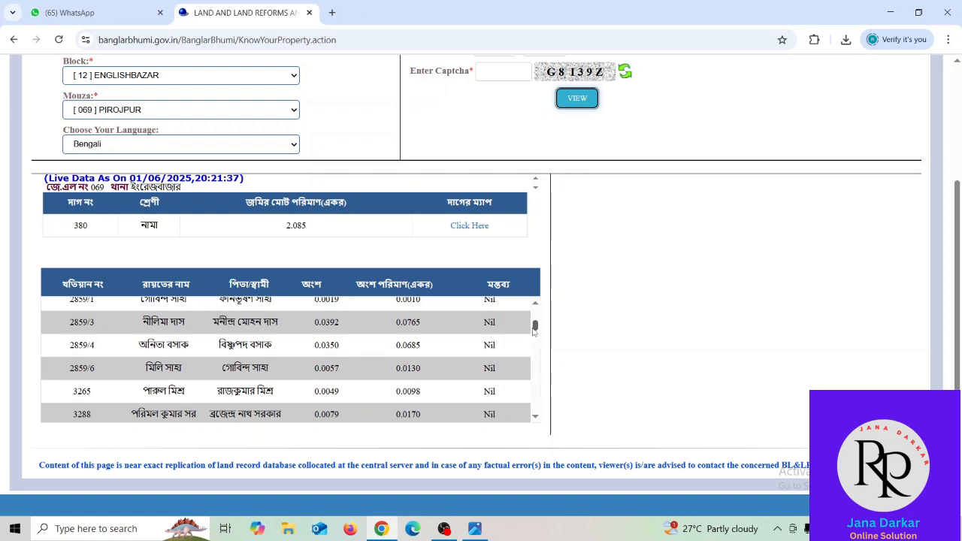
left_click_drag(533, 331, 531, 369)
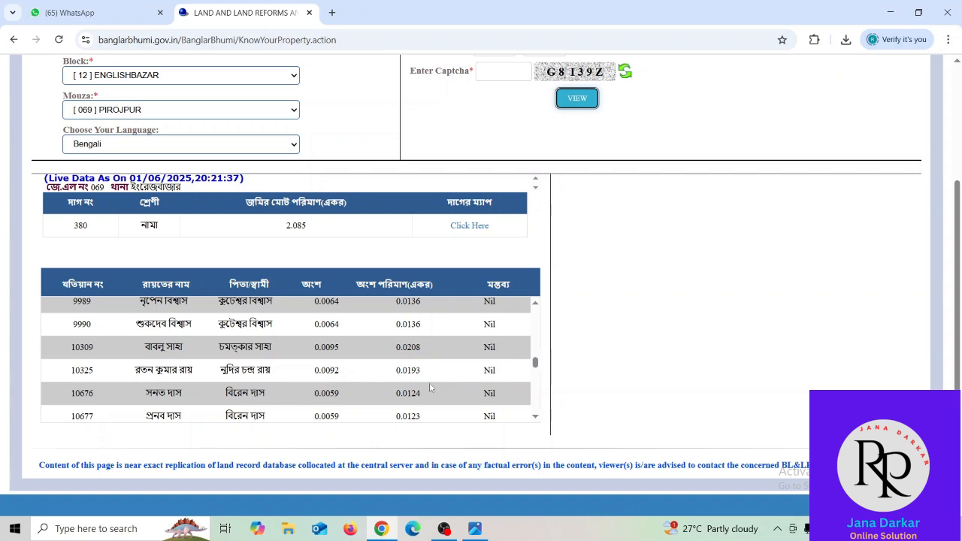
scroll(425, 363, "down", 3)
scroll(425, 363, "down", 5)
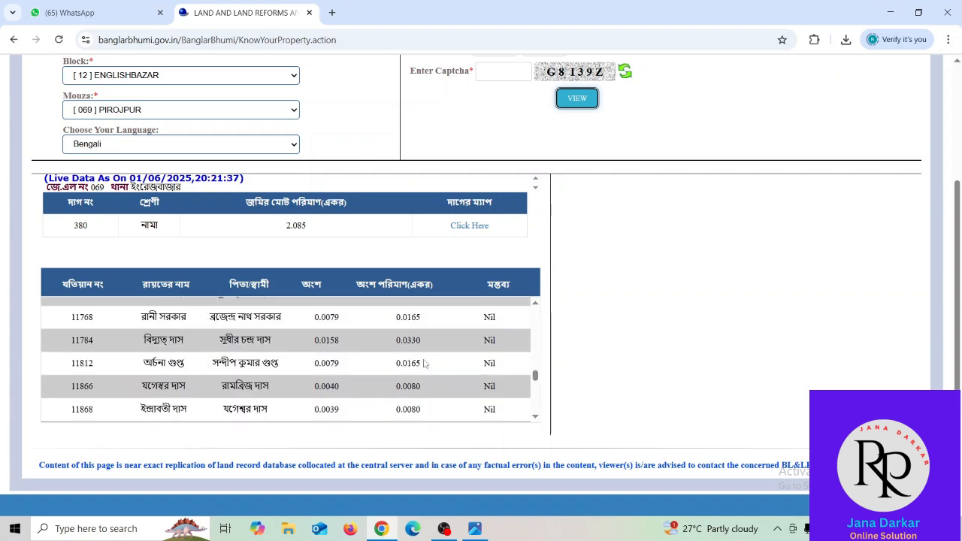
scroll(424, 364, "up", 5)
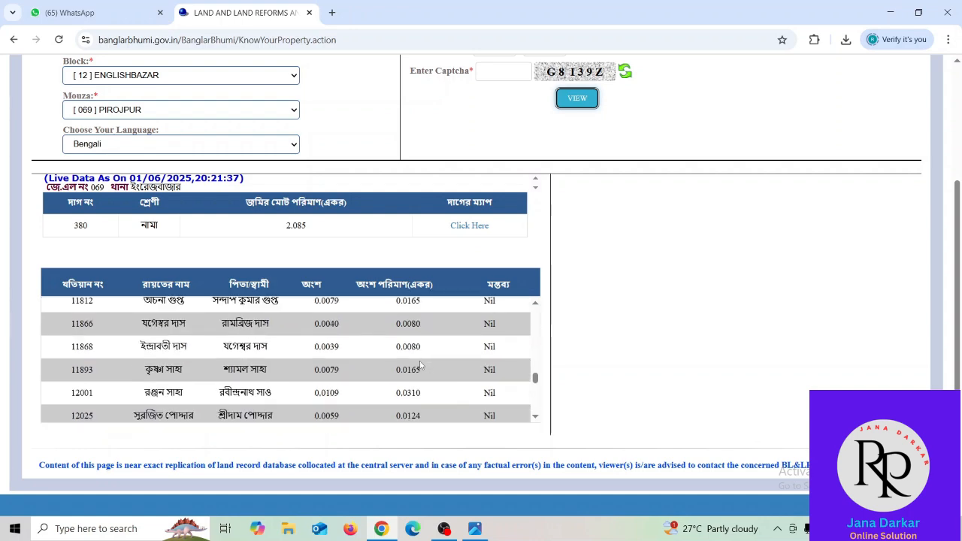
- Pick khatian 9590 from the plot's list of holders, switch to searching by khatian, and enter 9590 as the khatian number
scroll(421, 367, "up", 5)
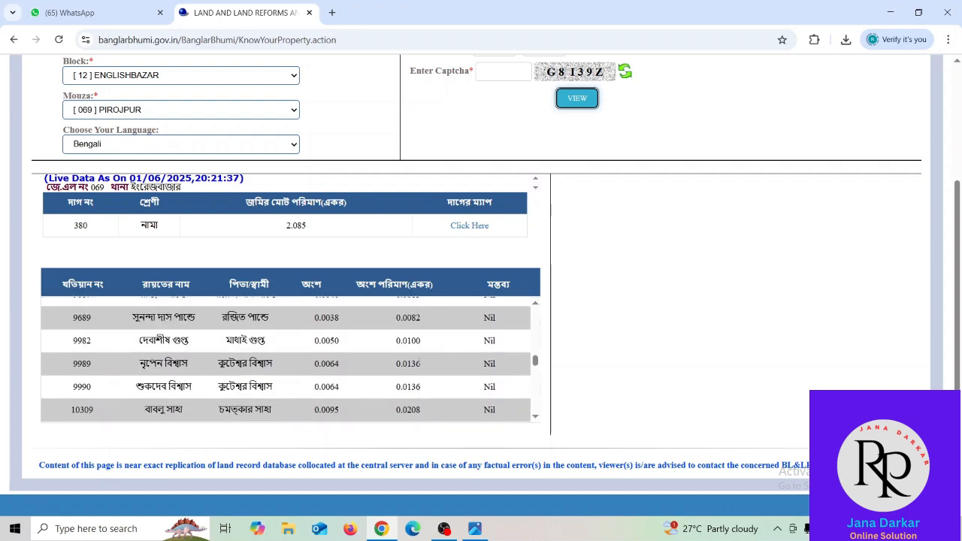
scroll(419, 361, "up", 1)
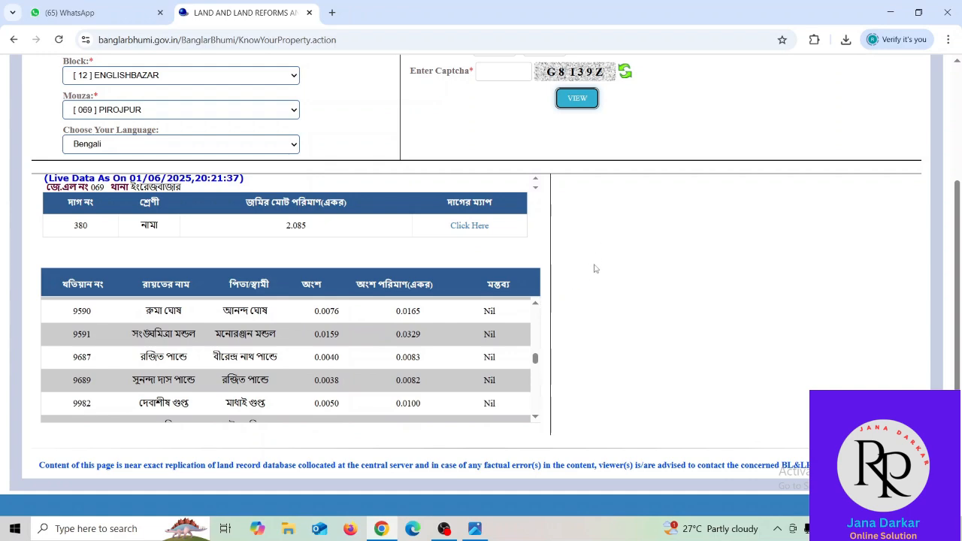
scroll(728, 230, "up", 3)
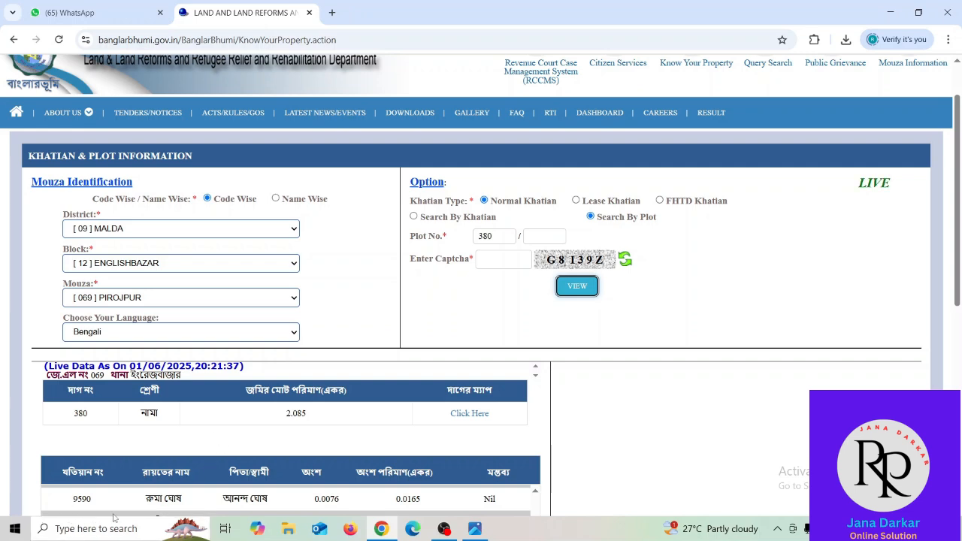
left_click_drag(73, 499, 97, 505)
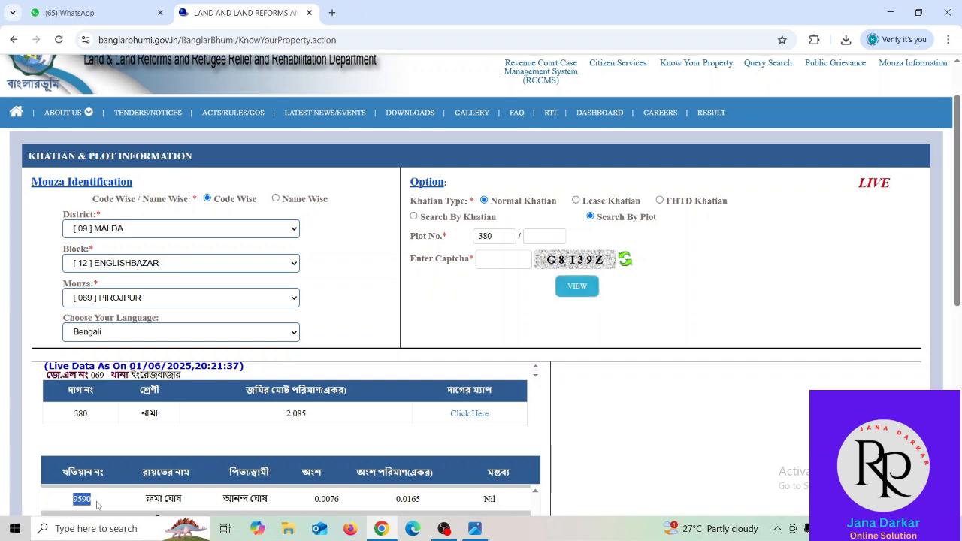
left_click(414, 217)
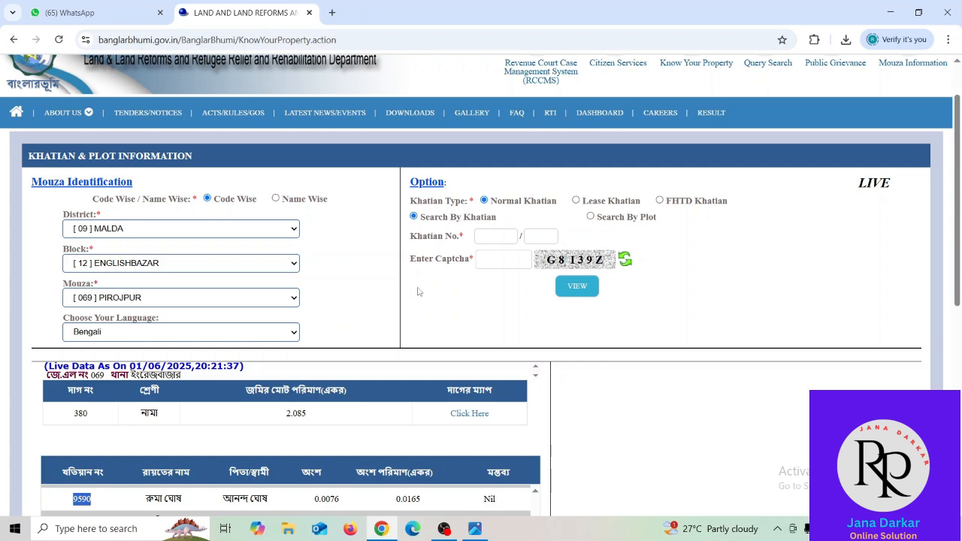
left_click(501, 240)
type("95")
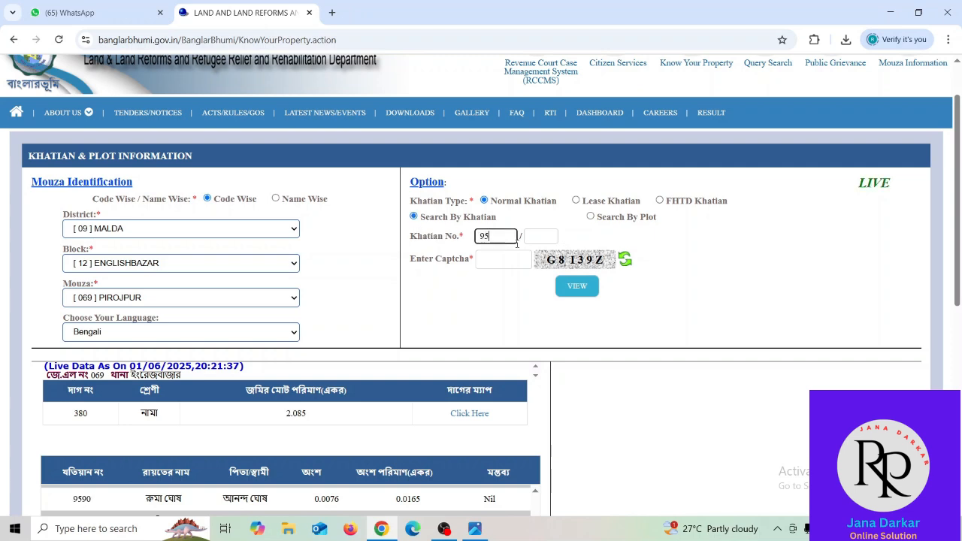
type("90")
- Fill in the captcha shown beside the khatian search and view the khatian's record
left_click(500, 255)
type("G")
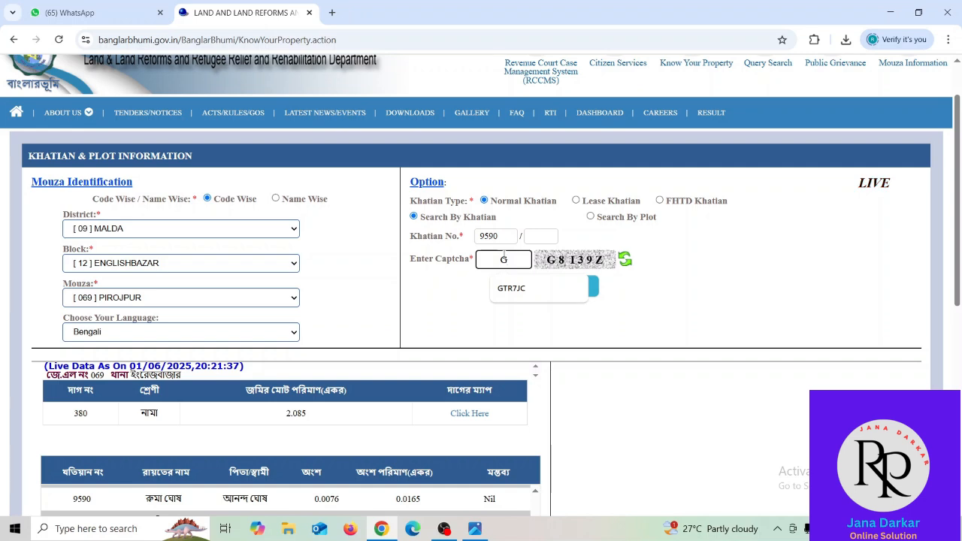
type("8")
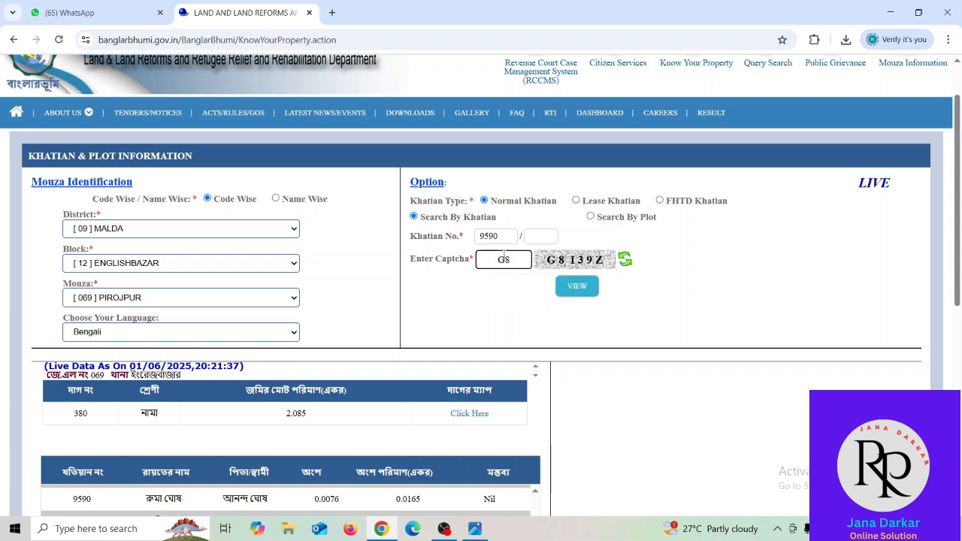
type("1")
type("3")
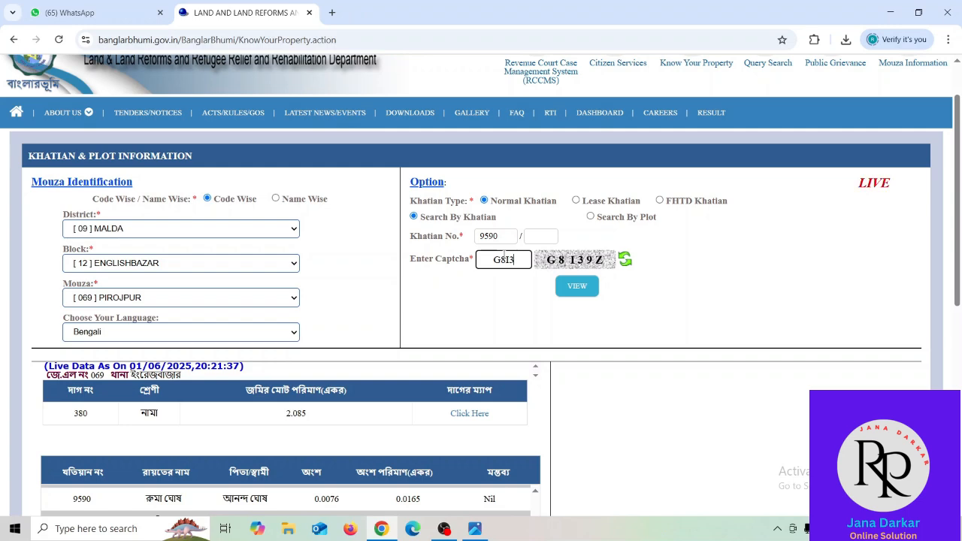
type("9Z")
left_click(585, 287)
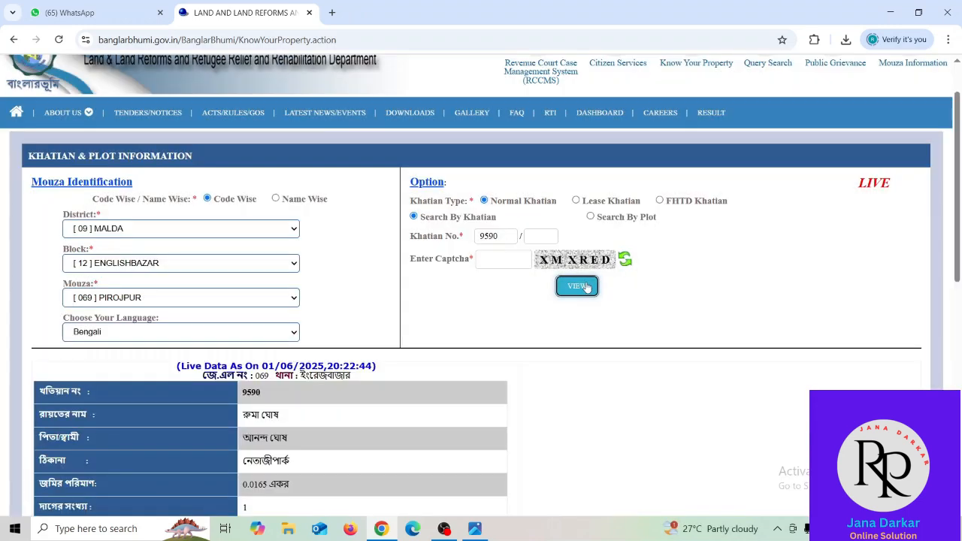
- Examine the khatian record's holder details, land area and the table of plots with their shares
scroll(487, 341, "down", 2)
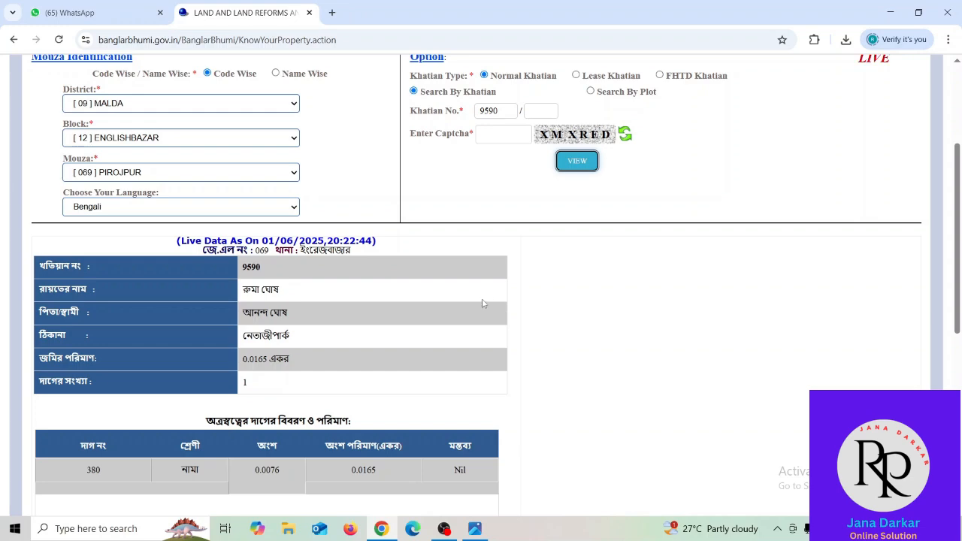
scroll(451, 297, "down", 1)
scroll(423, 289, "down", 1)
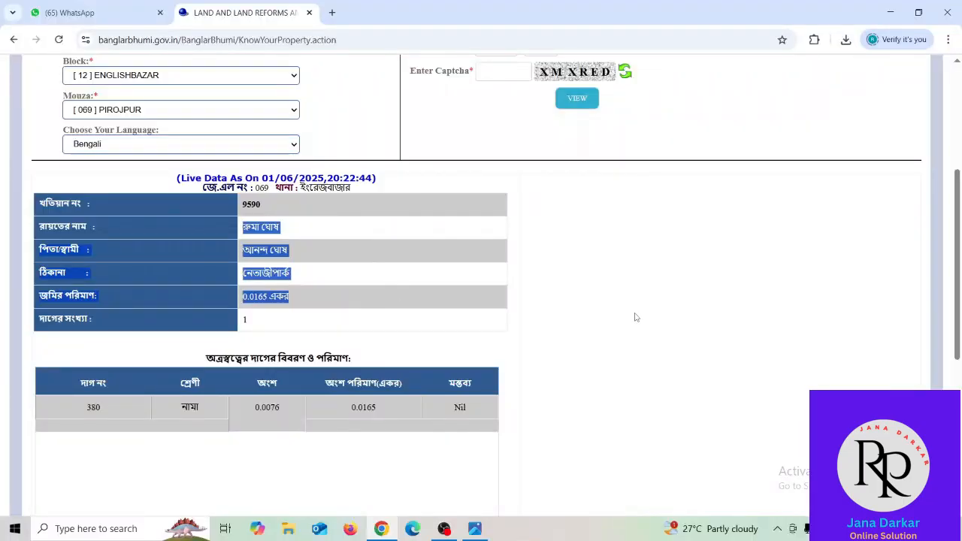
scroll(636, 315, "up", 3)
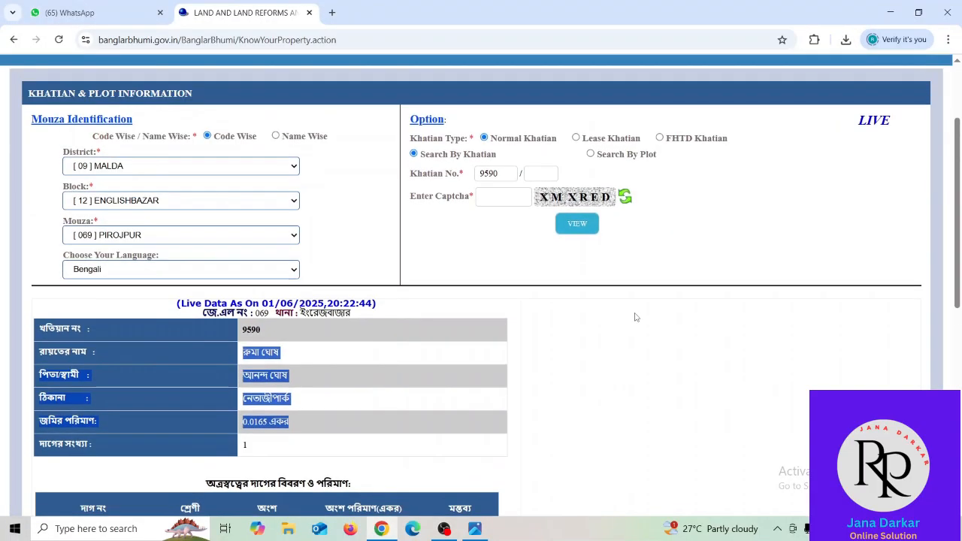